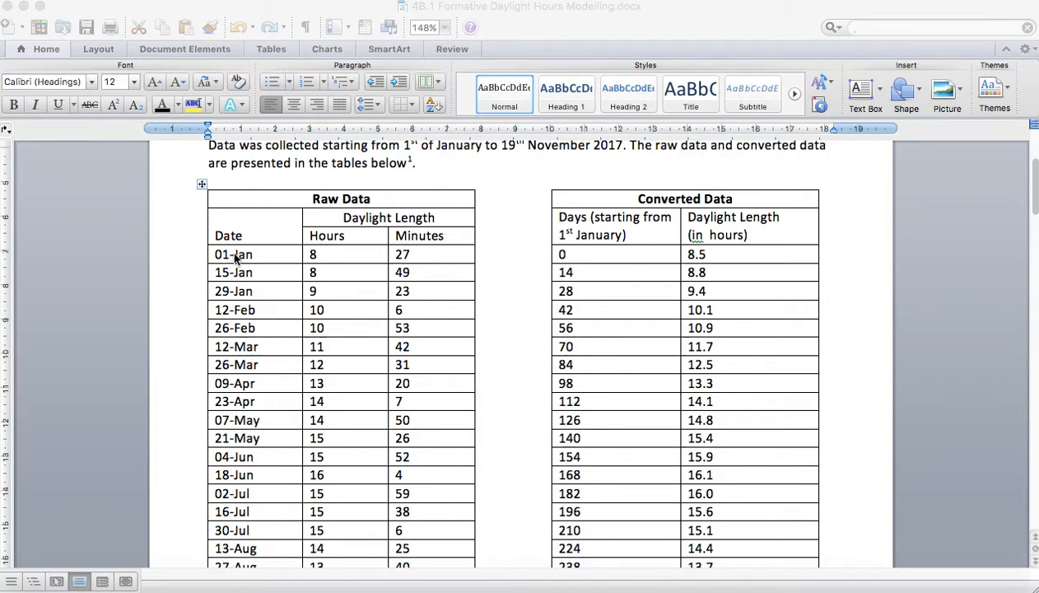
Step: Remove the extra space before "hours" in the Daylight Length header of the Converted Data table
{"action": "left_click", "coordinate": [708, 237]}
{"action": "key", "text": "BackSpace"}
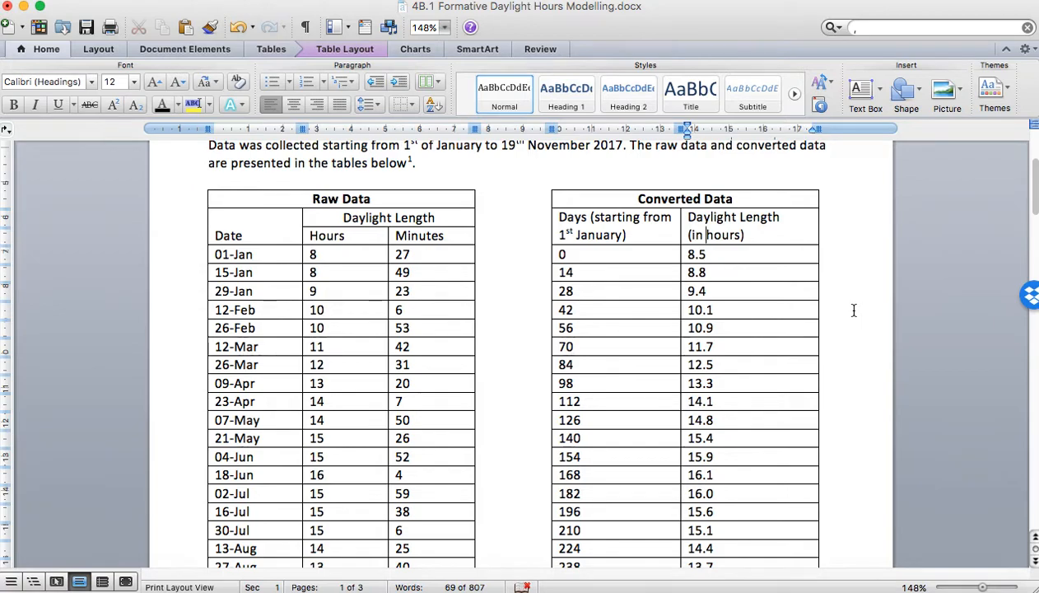
{"action": "left_click", "coordinate": [762, 253]}
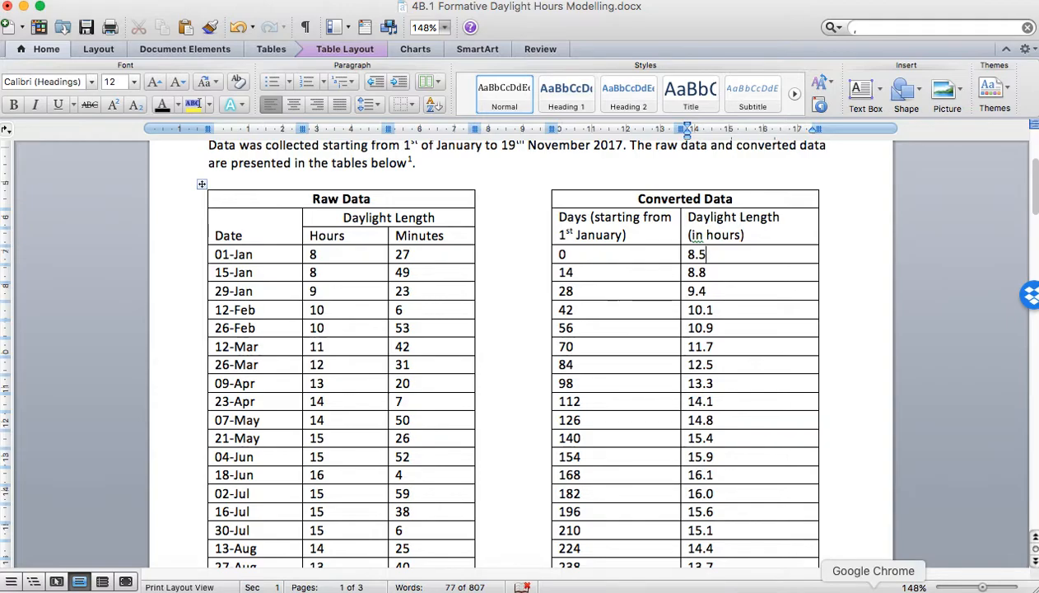
Step: Switch to Chrome, open GeoGebra Classic from the search results and close its on-screen keyboard
{"action": "left_click", "coordinate": [872, 586]}
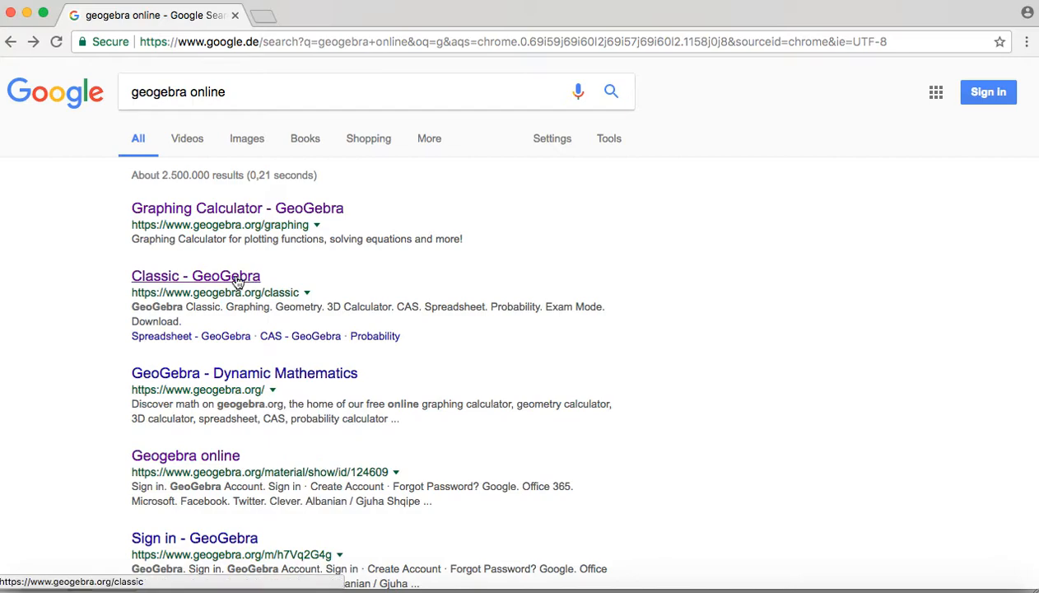
{"action": "left_click", "coordinate": [172, 284]}
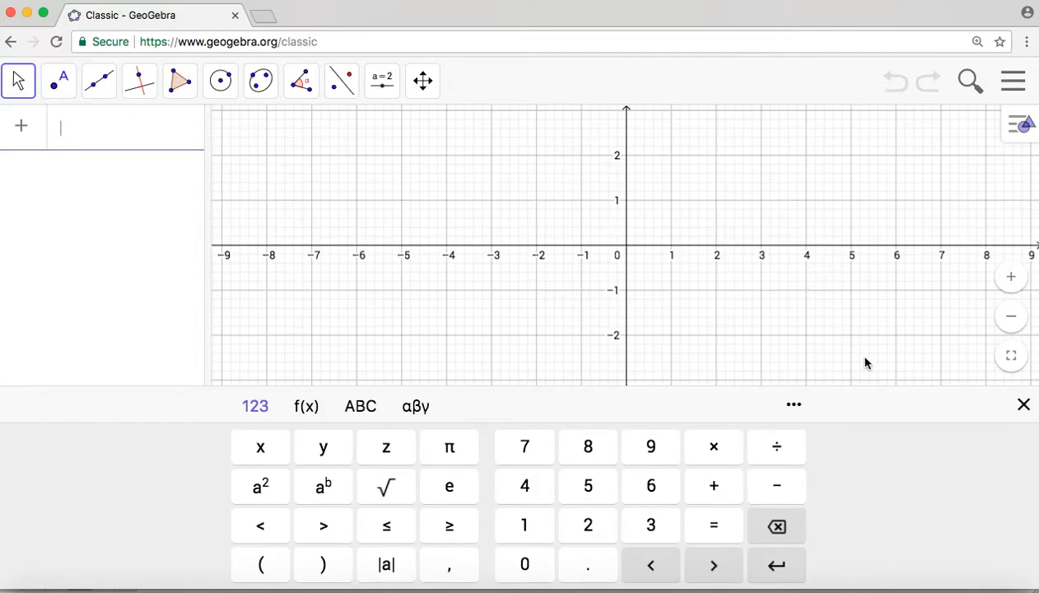
{"action": "left_click", "coordinate": [1024, 406]}
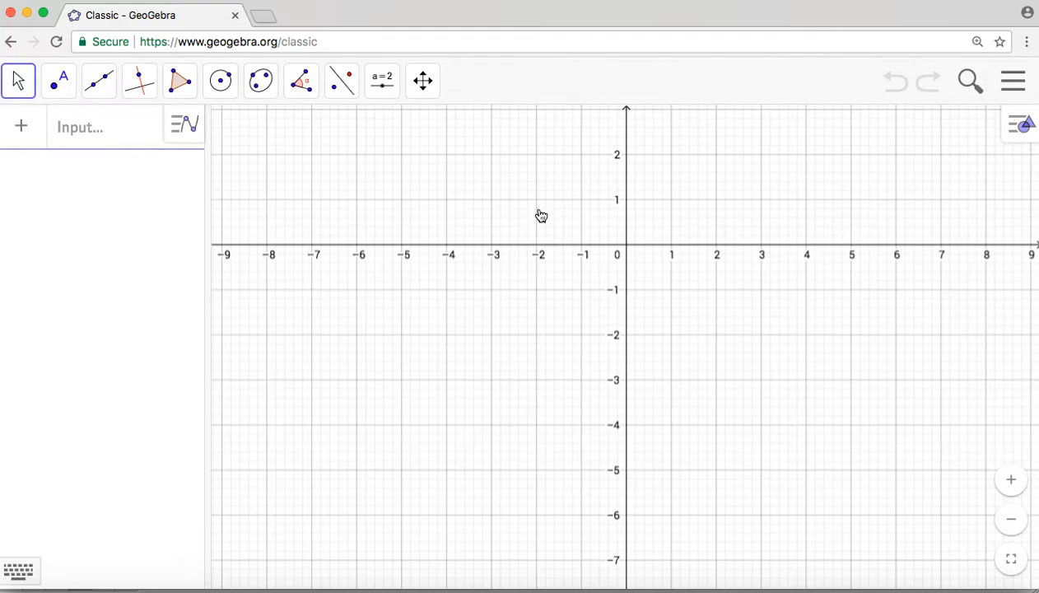
{"action": "left_click_drag", "start_coordinate": [541, 215], "coordinate": [284, 354]}
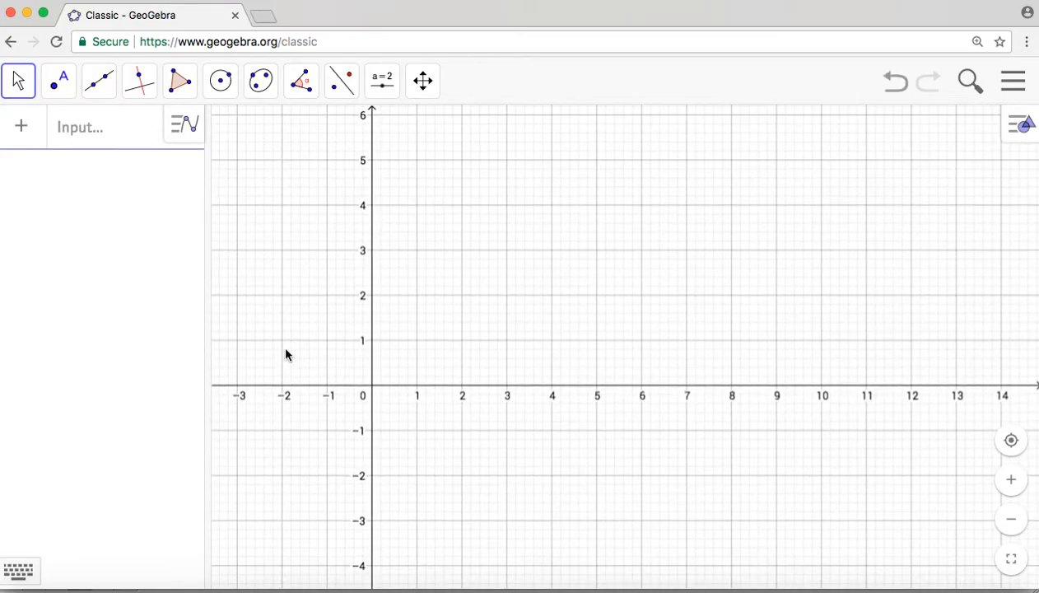
Step: Try hiding and restoring the axes of the graphics view, and switch its grid to none and back to the square grid
{"action": "left_click", "coordinate": [1018, 128]}
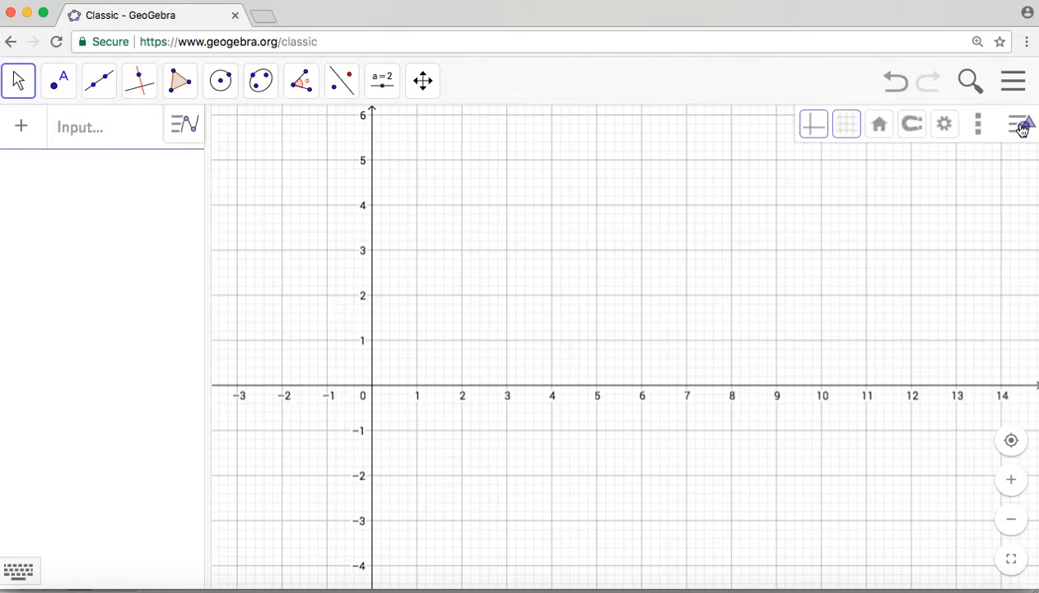
{"action": "left_click", "coordinate": [814, 128]}
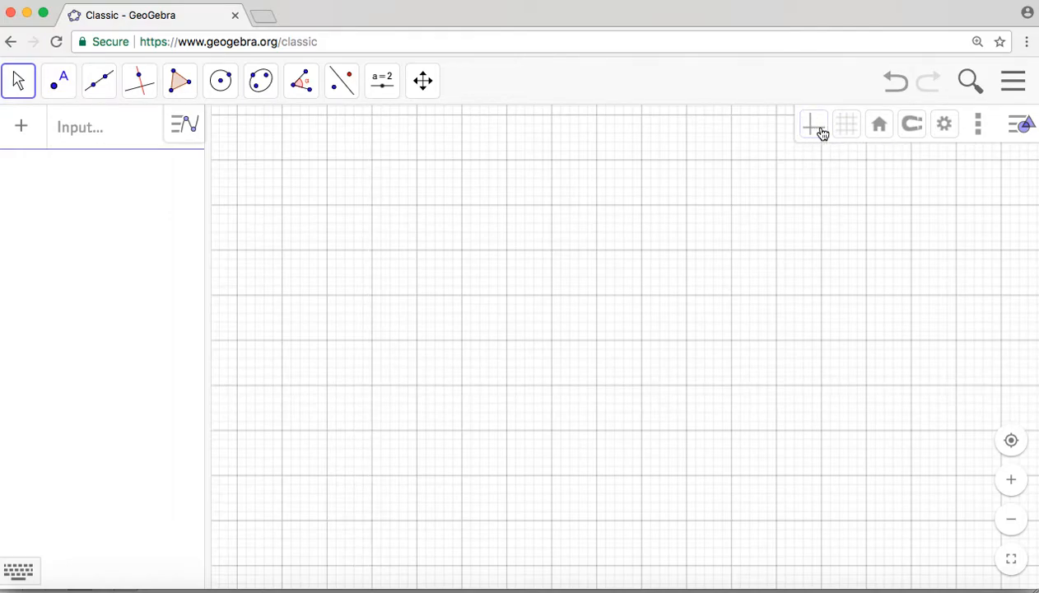
{"action": "left_click", "coordinate": [815, 130]}
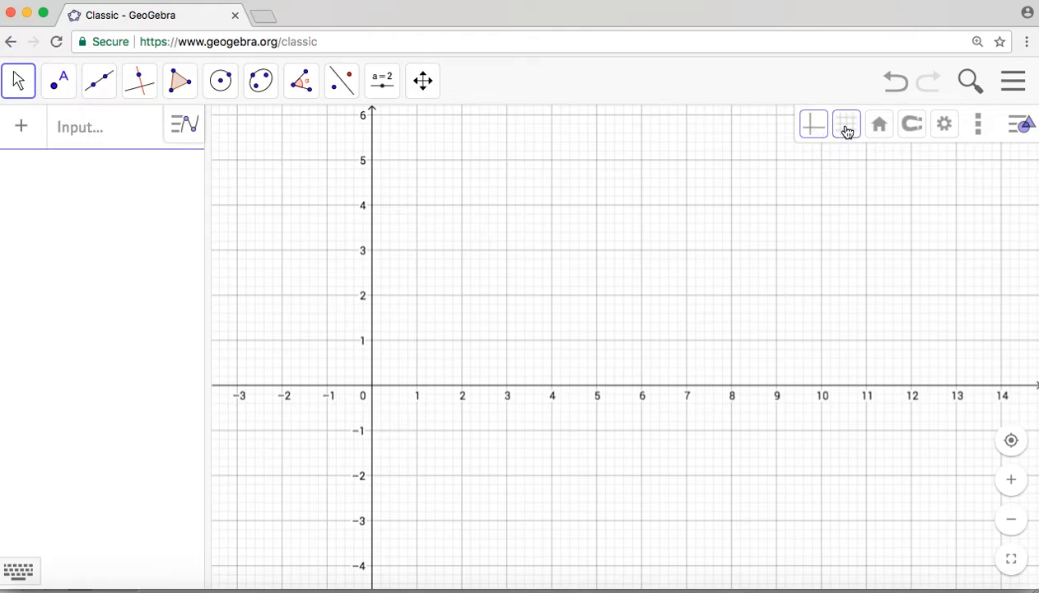
{"action": "left_click", "coordinate": [847, 132]}
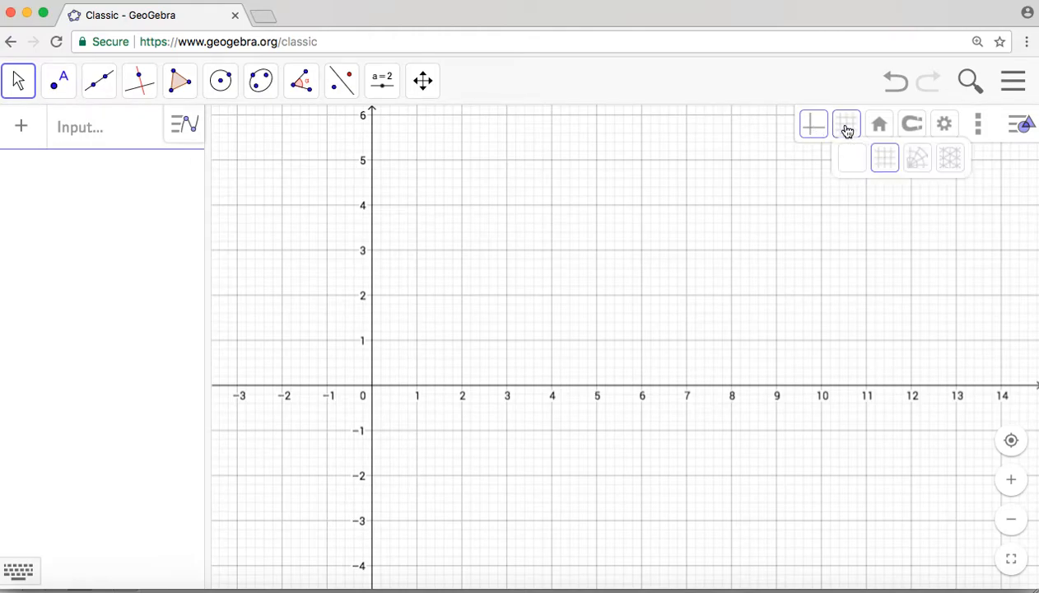
{"action": "left_click", "coordinate": [852, 157]}
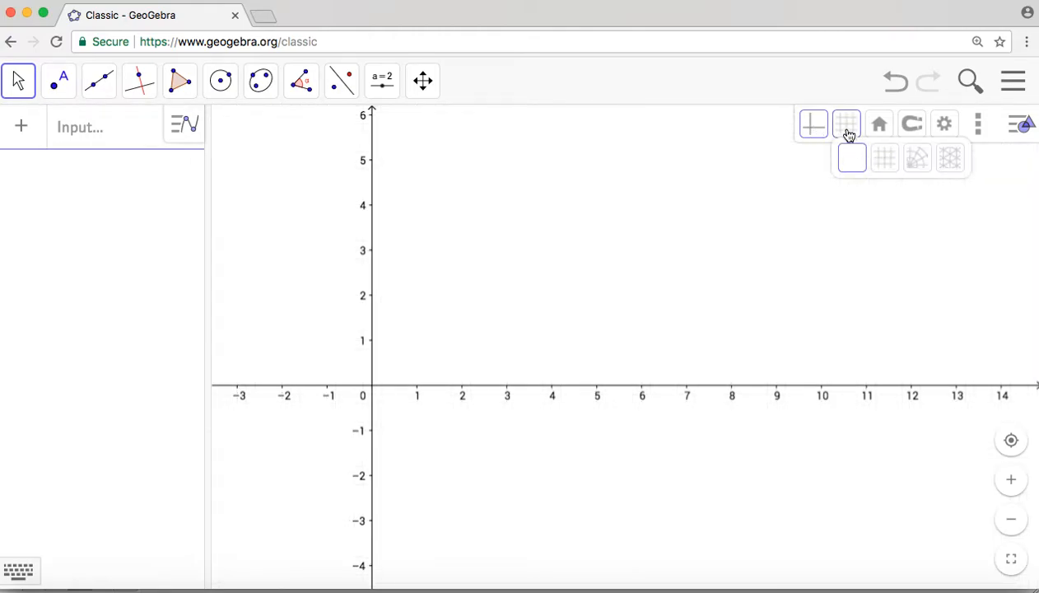
{"action": "left_click", "coordinate": [848, 133]}
{"action": "left_click", "coordinate": [846, 132]}
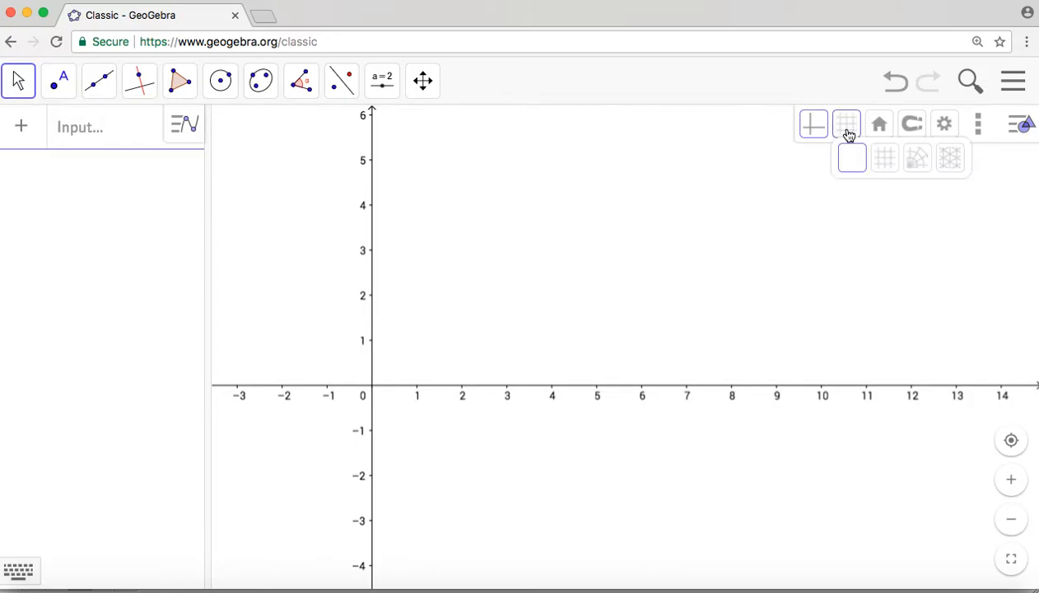
{"action": "left_click", "coordinate": [882, 158]}
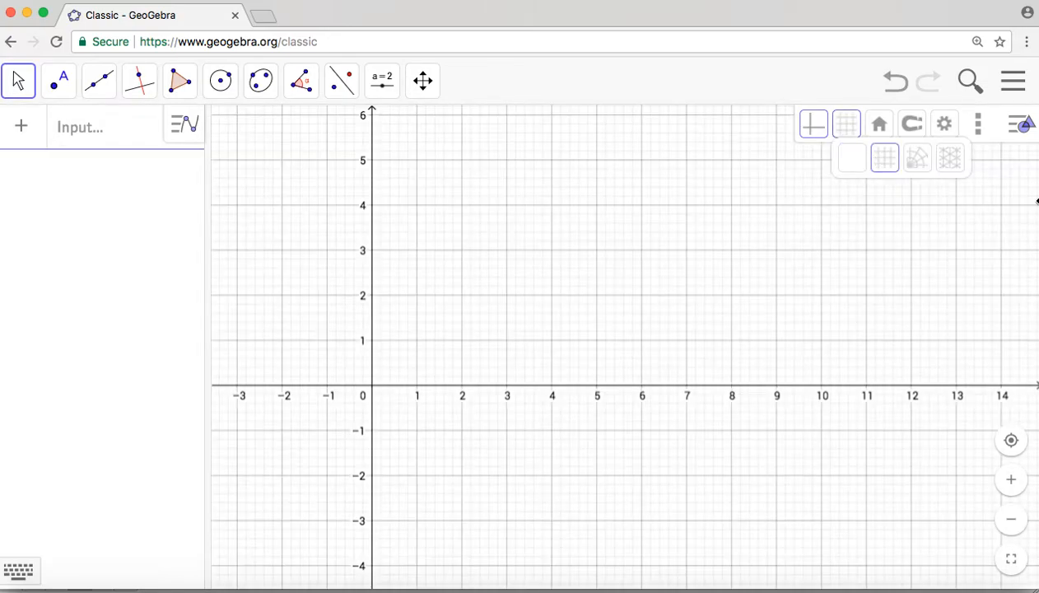
Step: Show the Spreadsheet view beside the graphics view and hide the Algebra view
{"action": "left_click", "coordinate": [1013, 80]}
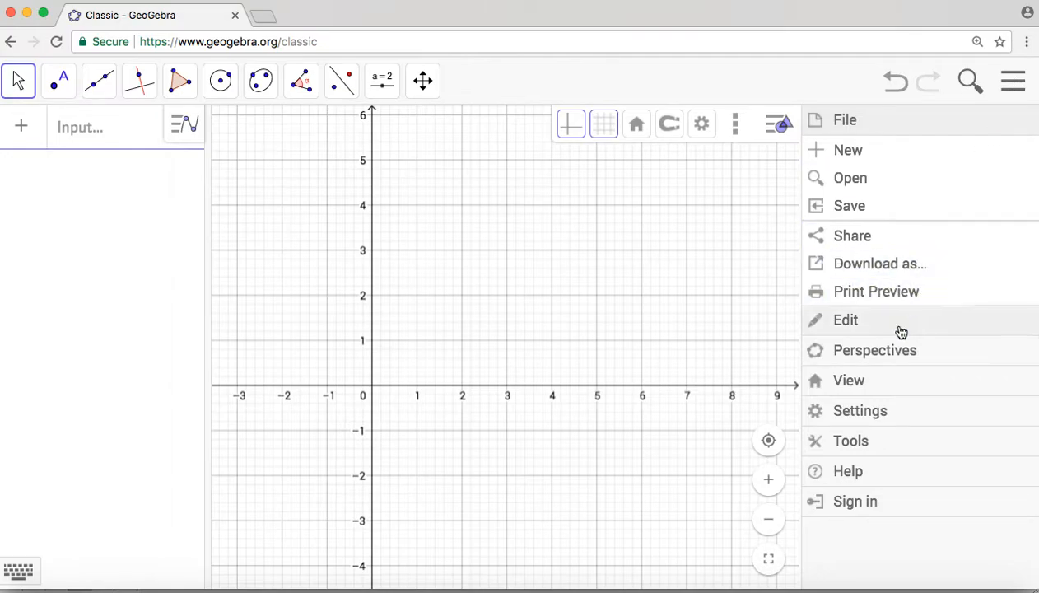
{"action": "left_click", "coordinate": [856, 382]}
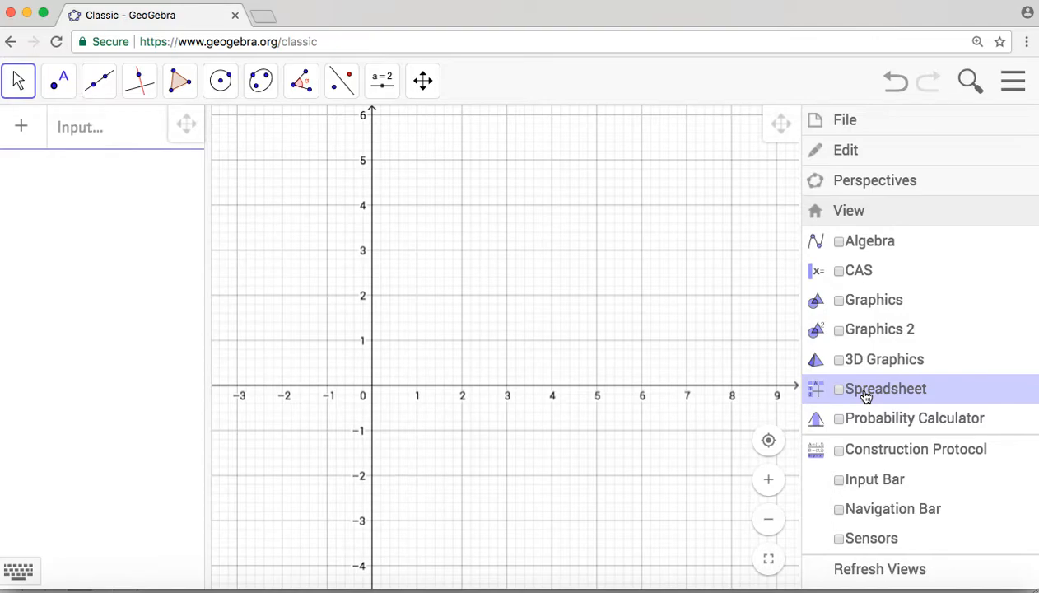
{"action": "left_click", "coordinate": [865, 396]}
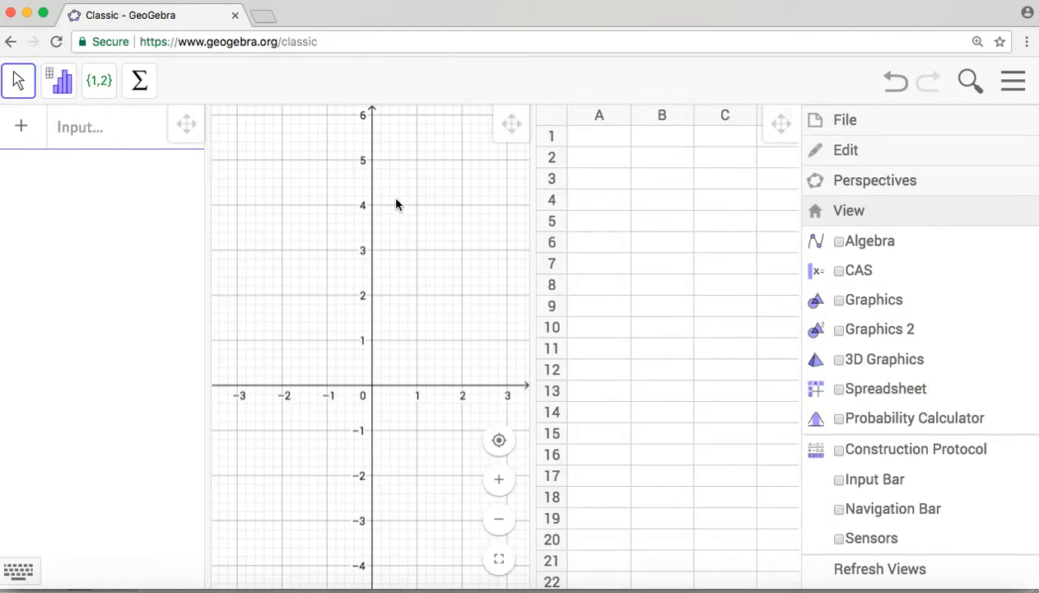
{"action": "left_click", "coordinate": [839, 242]}
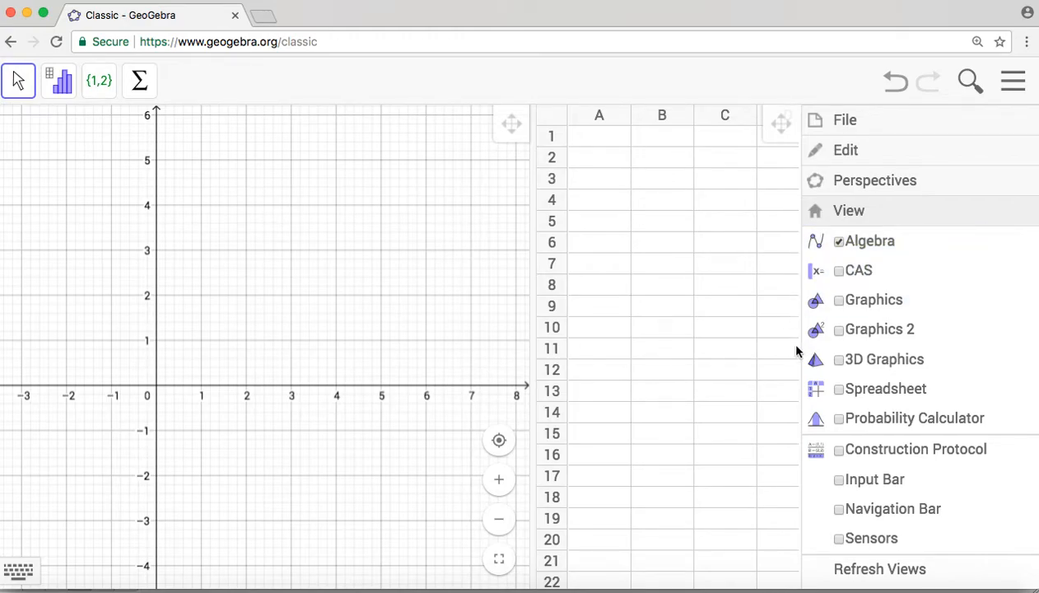
{"action": "left_click", "coordinate": [748, 398]}
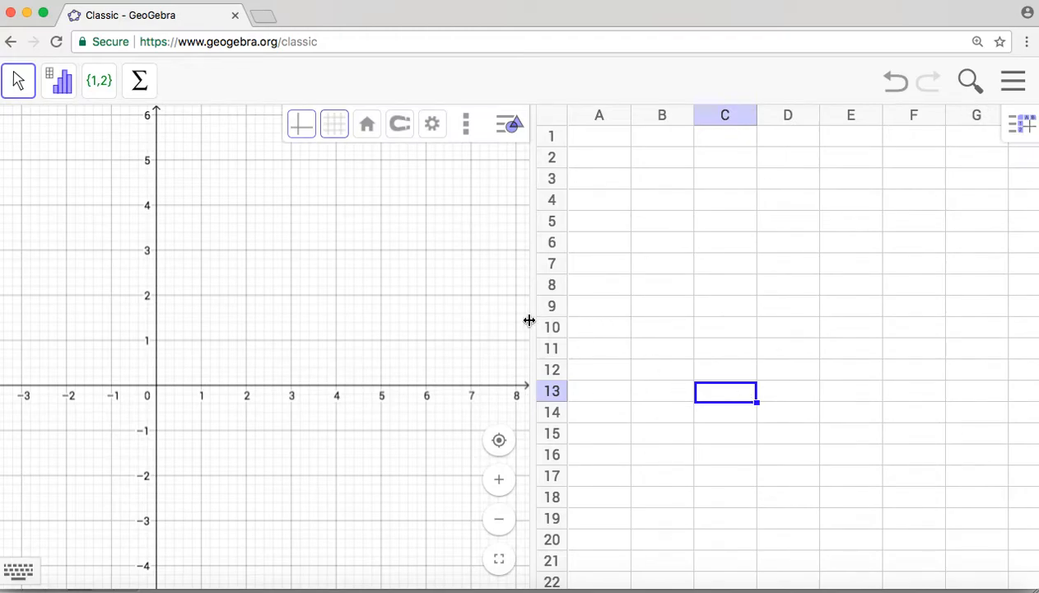
Step: Widen the graphics view and rescale its y-axis so values up to about 18 fit
{"action": "left_click_drag", "start_coordinate": [530, 324], "coordinate": [712, 323]}
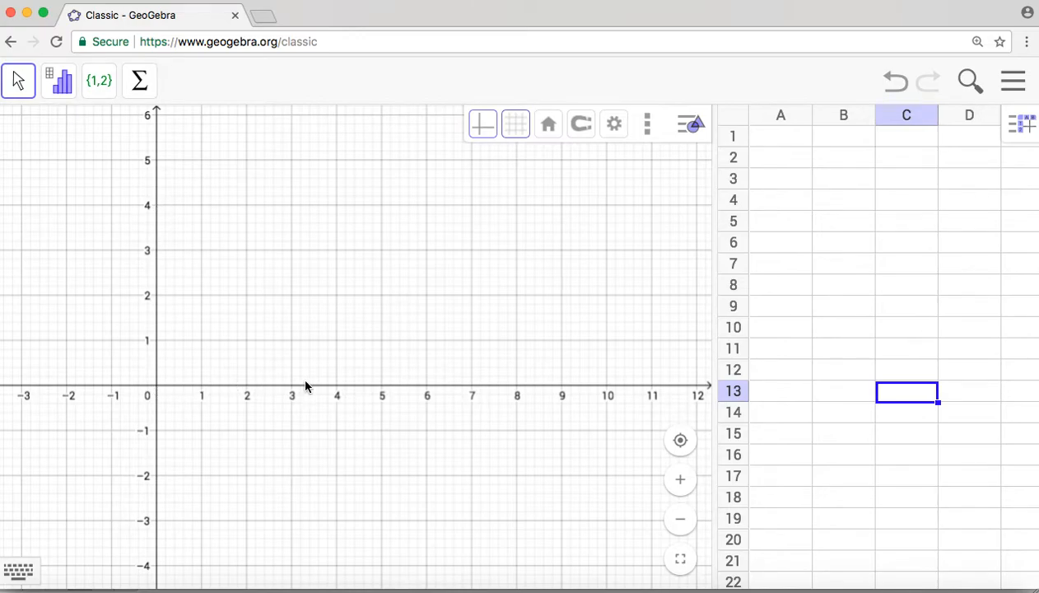
{"action": "left_click", "coordinate": [156, 268]}
{"action": "left_click_drag", "start_coordinate": [157, 269], "coordinate": [158, 338]}
{"action": "left_click_drag", "start_coordinate": [222, 279], "coordinate": [189, 364]}
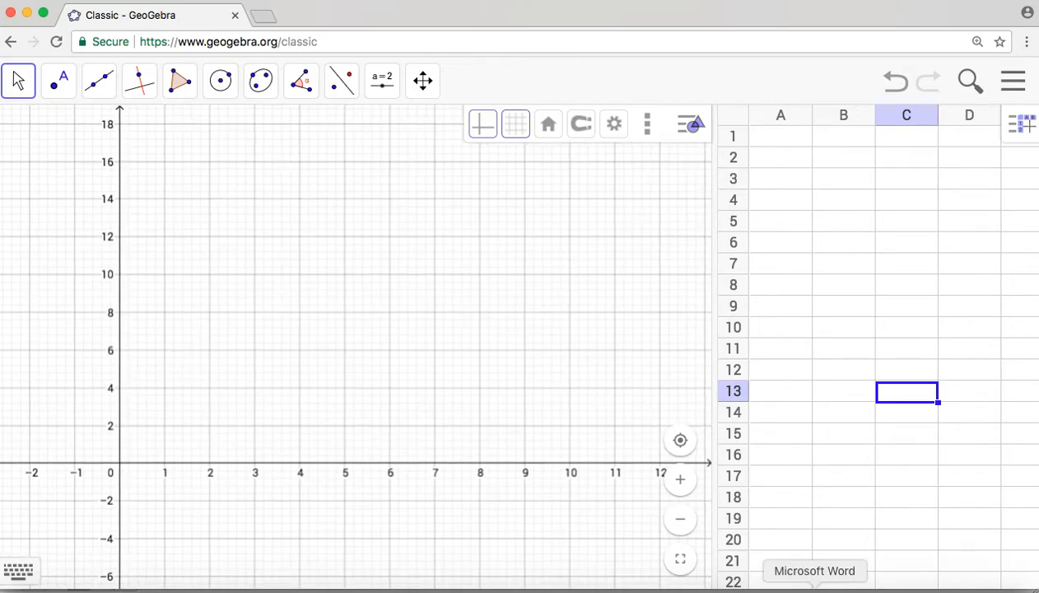
Step: Switch to Word and examine the range of days and daylight hours in the Converted Data table
{"action": "left_click", "coordinate": [813, 589]}
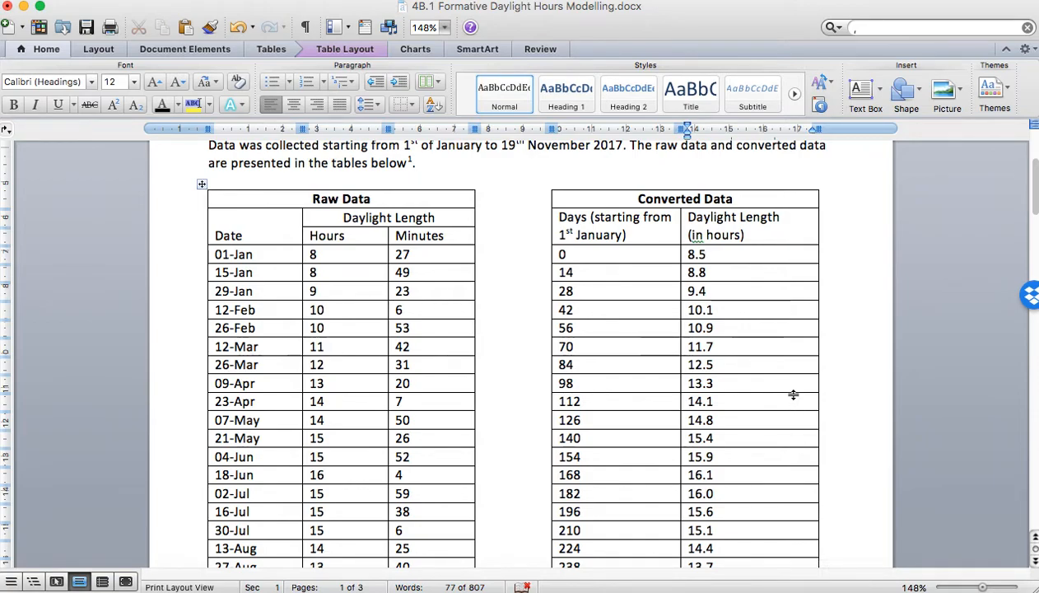
{"action": "scroll", "coordinate": [793, 394], "scroll_direction": "down", "scroll_amount": 1}
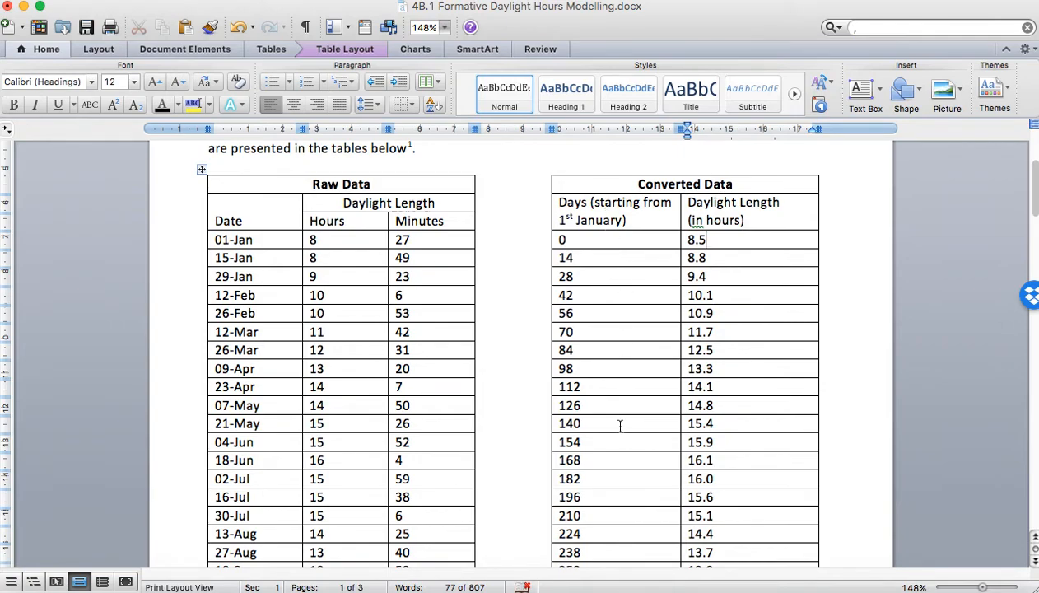
{"action": "scroll", "coordinate": [627, 445], "scroll_direction": "down", "scroll_amount": 3}
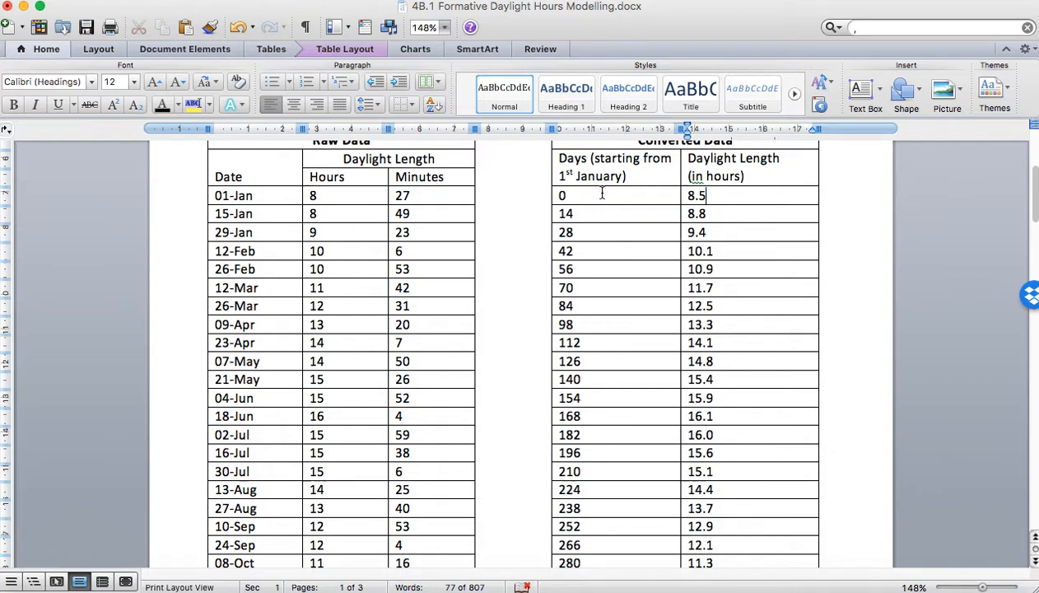
{"action": "scroll", "coordinate": [601, 250], "scroll_direction": "down", "scroll_amount": 8}
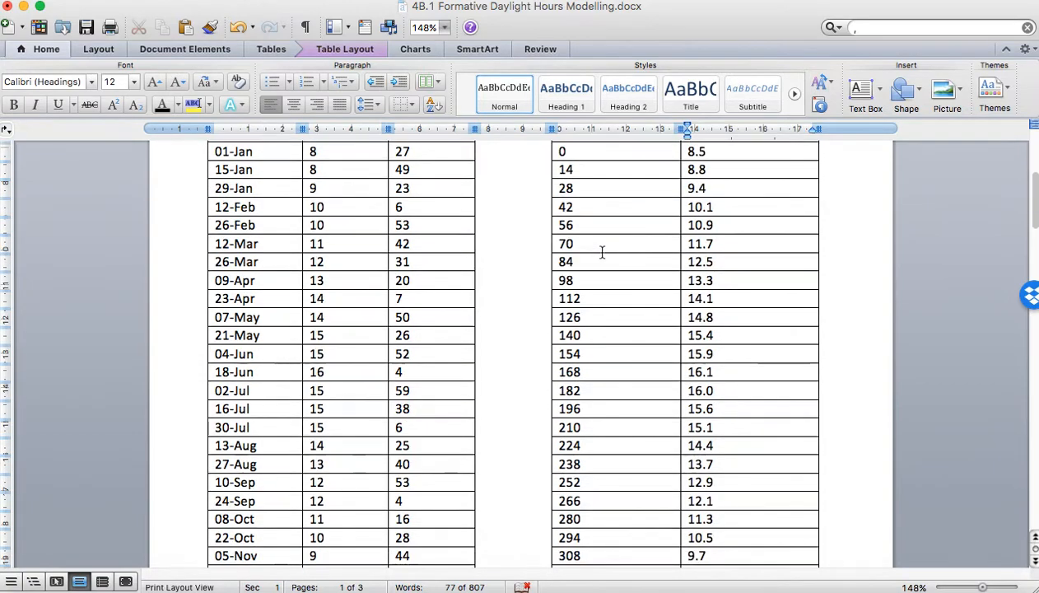
{"action": "scroll", "coordinate": [624, 413], "scroll_direction": "up", "scroll_amount": 12}
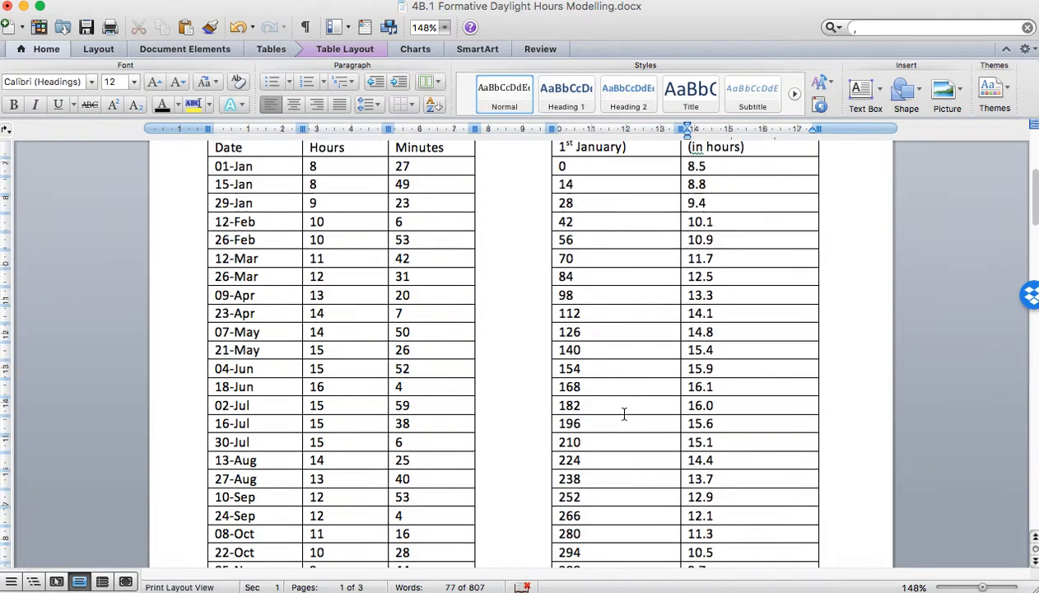
{"action": "scroll", "coordinate": [751, 368], "scroll_direction": "down", "scroll_amount": 10}
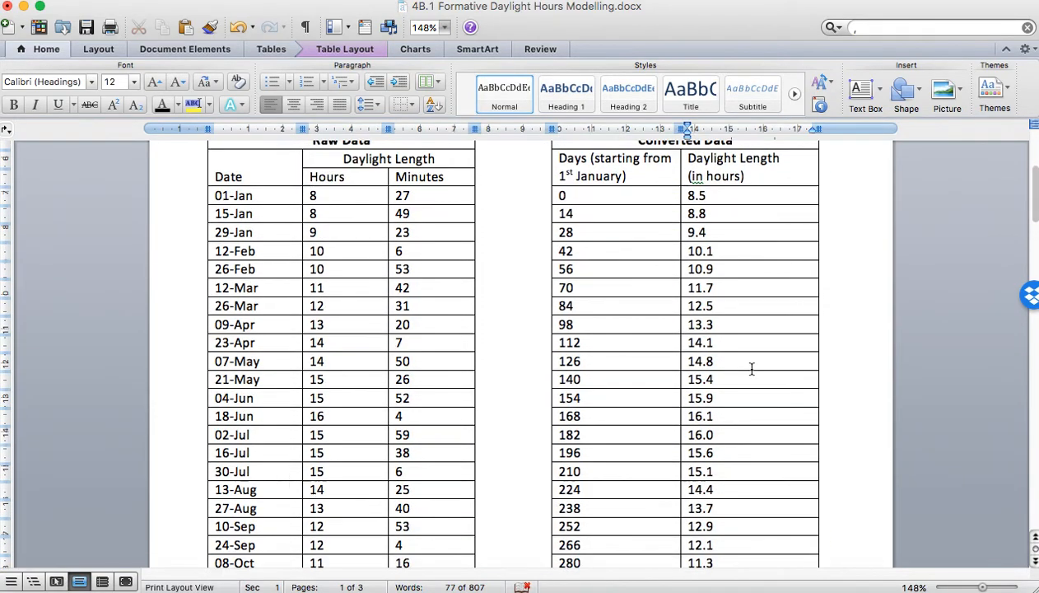
{"action": "scroll", "coordinate": [749, 369], "scroll_direction": "up", "scroll_amount": 11}
{"action": "scroll", "coordinate": [746, 370], "scroll_direction": "down", "scroll_amount": 12}
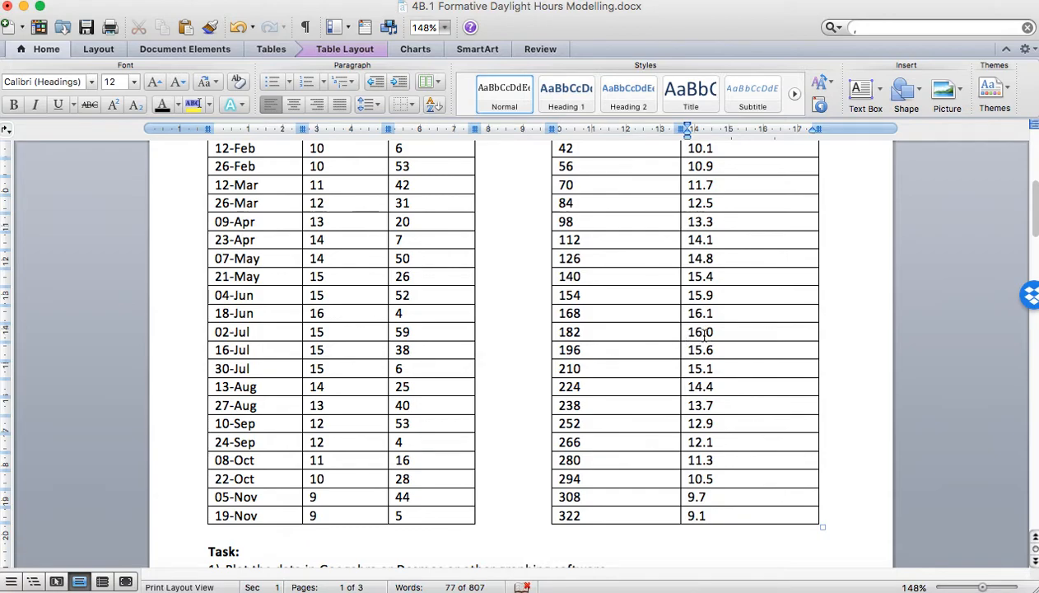
Step: Return to GeoGebra in Chrome and rescale the x-axis so days from 0 to about 400 fit
{"action": "left_click", "coordinate": [873, 587]}
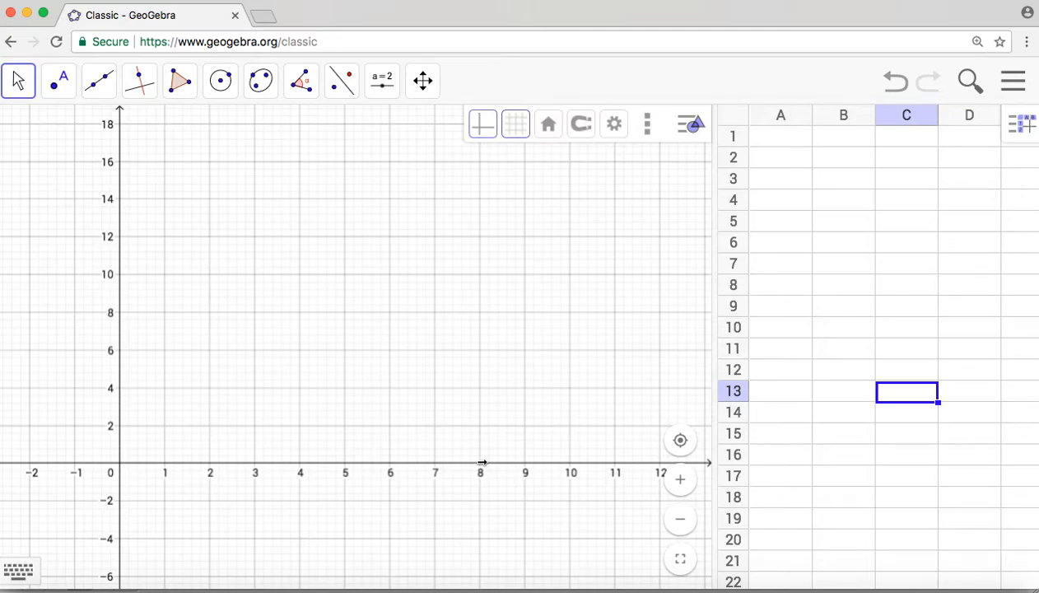
{"action": "left_click_drag", "start_coordinate": [482, 463], "coordinate": [132, 472]}
{"action": "left_click_drag", "start_coordinate": [403, 231], "coordinate": [370, 264]}
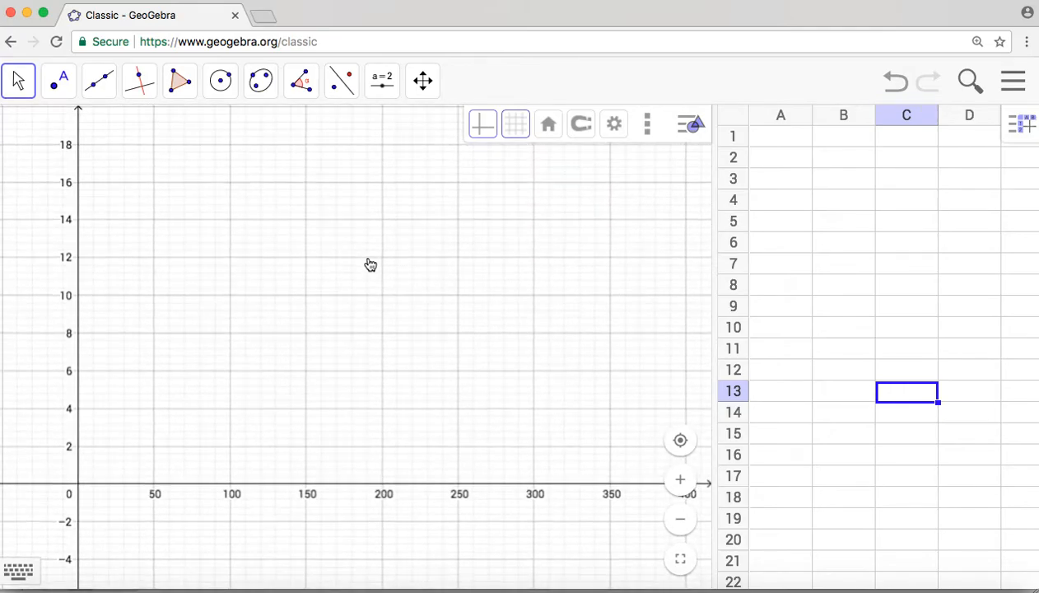
Step: Switch to Word and select both columns of the Converted Data table down to the row for day 322
{"action": "left_click", "coordinate": [814, 590]}
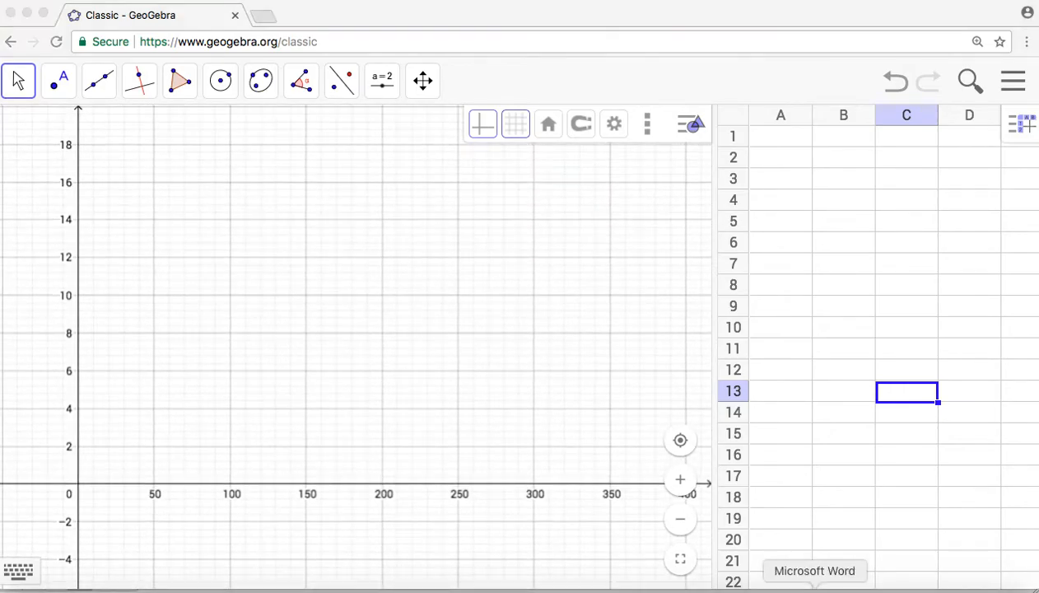
{"action": "scroll", "coordinate": [733, 316], "scroll_direction": "up", "scroll_amount": 5}
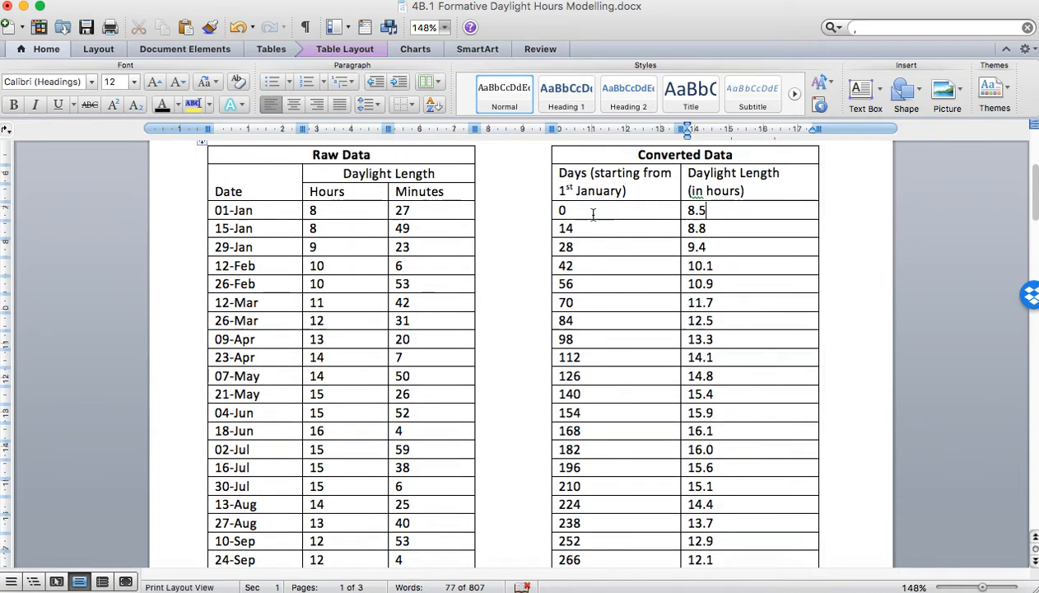
{"action": "left_click_drag", "start_coordinate": [730, 283], "coordinate": [742, 454]}
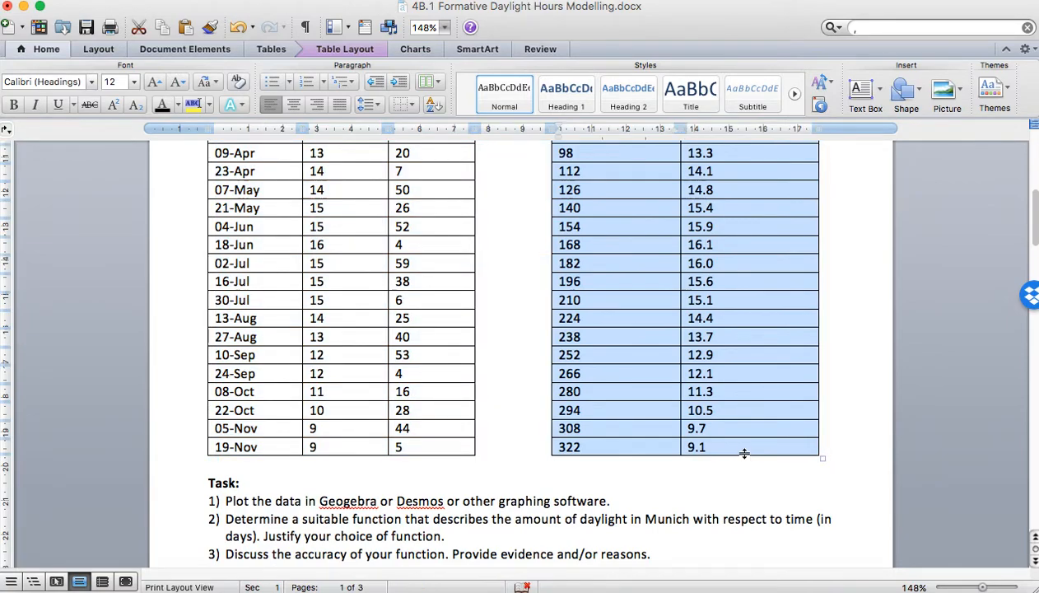
Step: Switch to GeoGebra in Chrome, enter the headings "Days" in A1 and "Daylight Length" in B1, and fit both column widths to them
{"action": "left_click", "coordinate": [874, 586]}
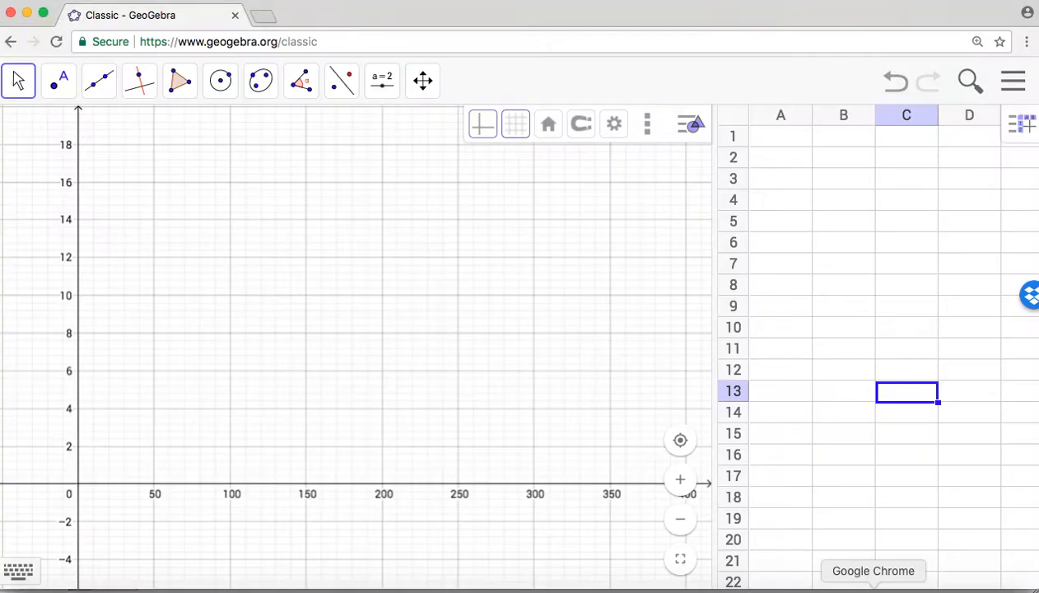
{"action": "left_click", "coordinate": [775, 145]}
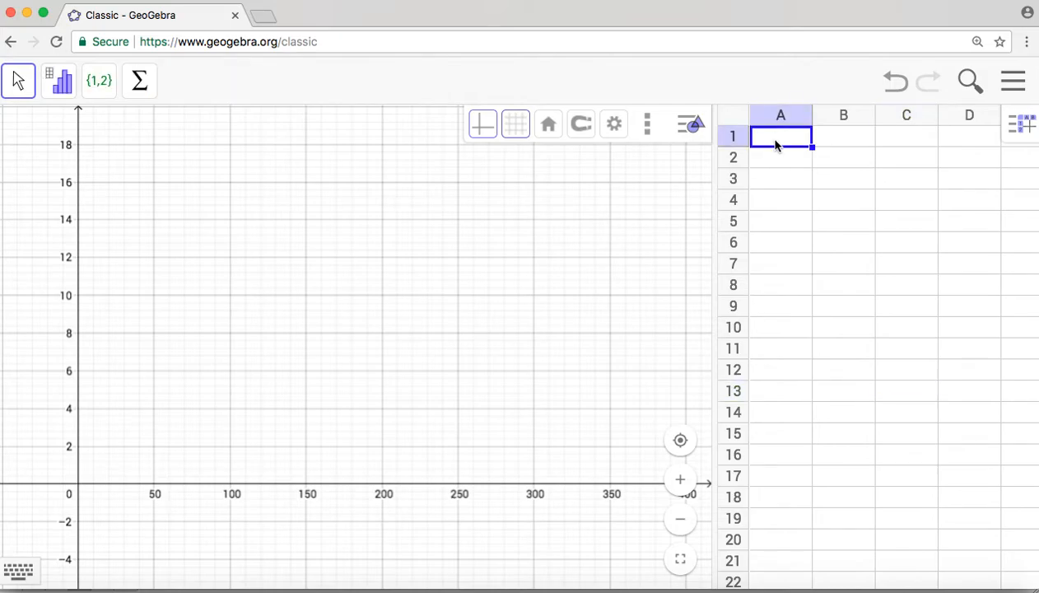
{"action": "type", "text": "Days"}
{"action": "key", "text": "Tab"}
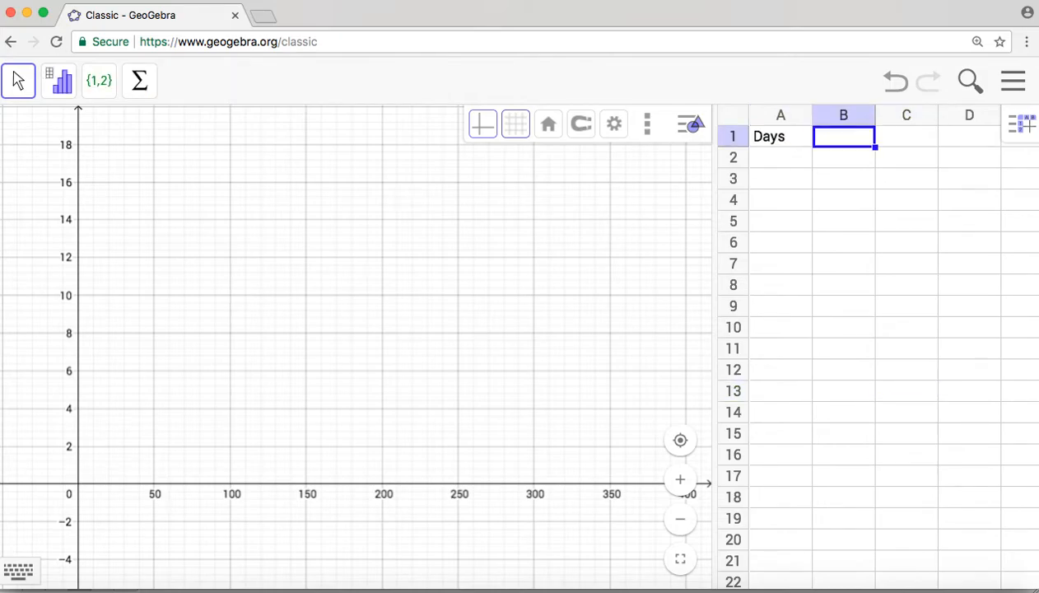
{"action": "type", "text": "Dayligh"}
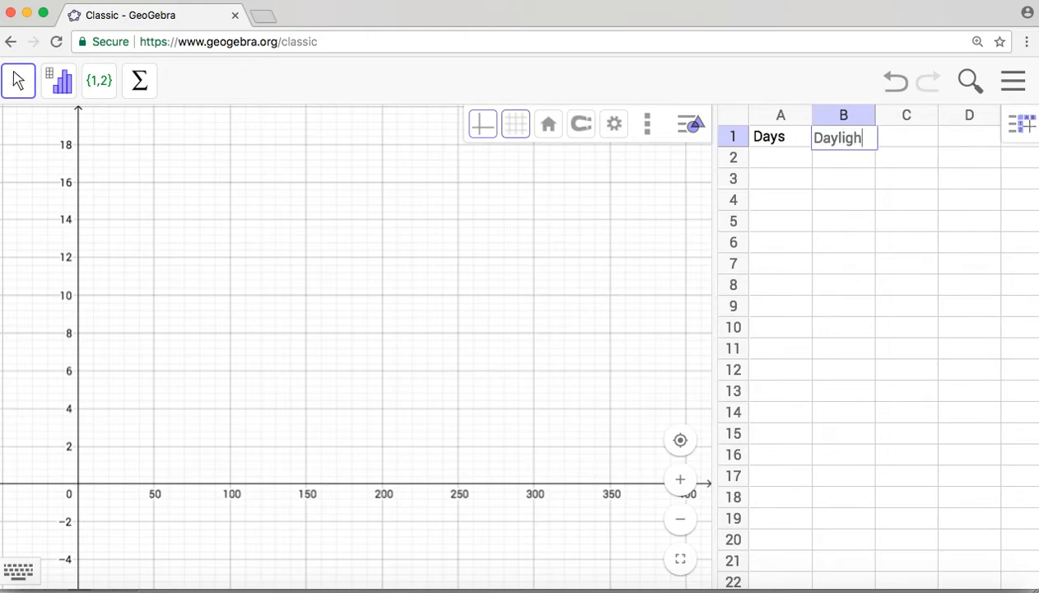
{"action": "type", "text": "t Length"}
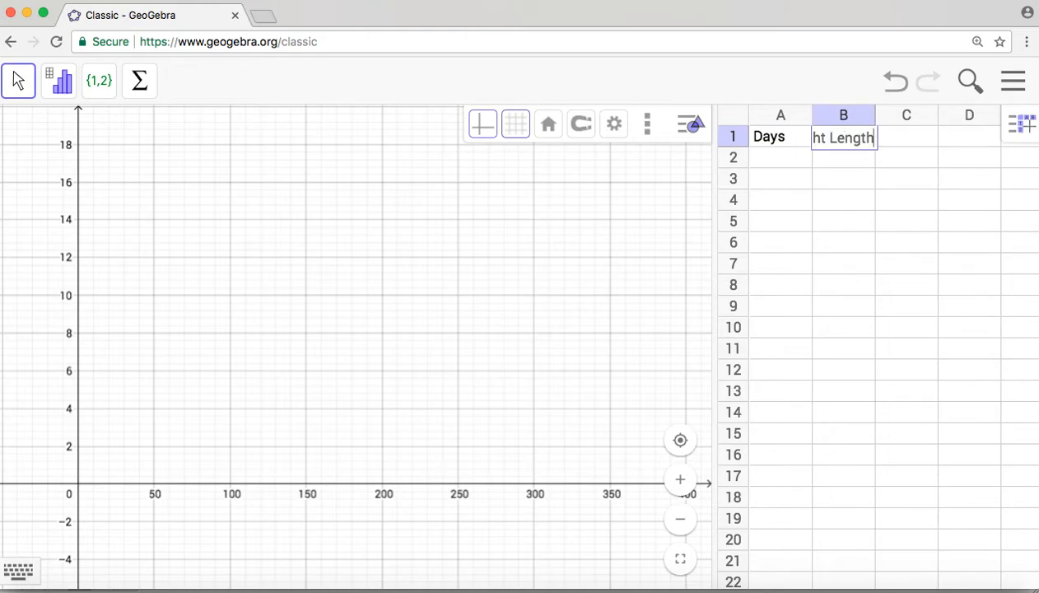
{"action": "left_click", "coordinate": [862, 173]}
{"action": "left_click_drag", "start_coordinate": [874, 114], "coordinate": [922, 114]}
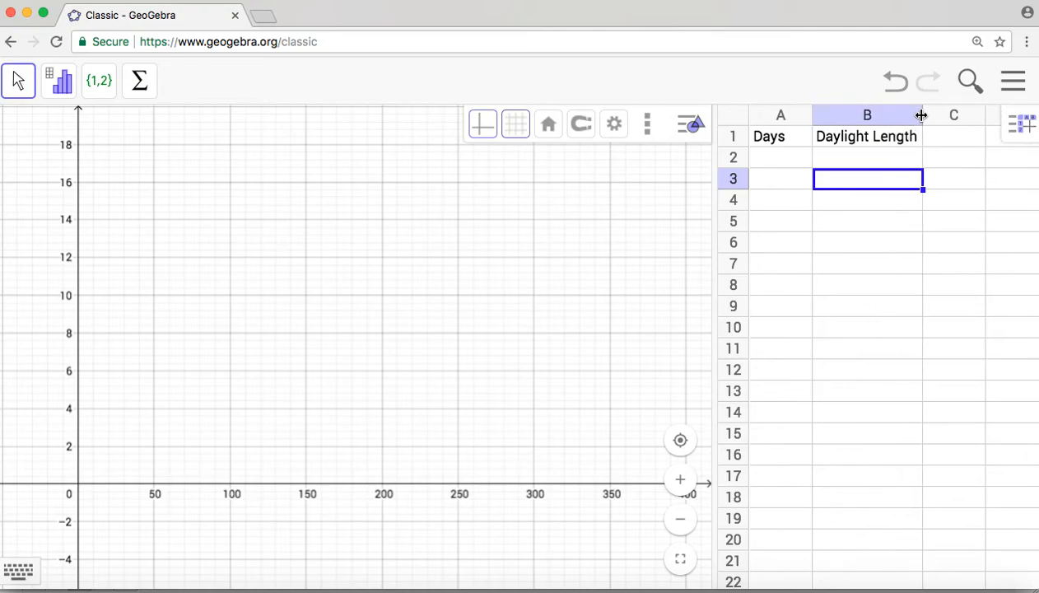
{"action": "left_click_drag", "start_coordinate": [811, 115], "coordinate": [801, 114]}
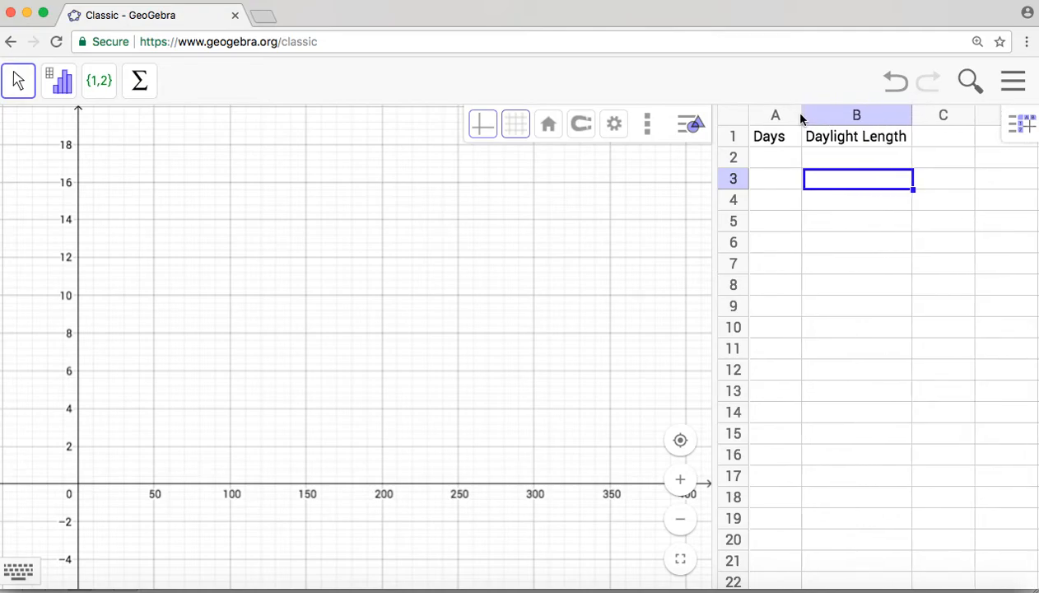
Step: Paste the copied Word table data into the spreadsheet starting at cell A2, below the headings
{"action": "left_click", "coordinate": [775, 158]}
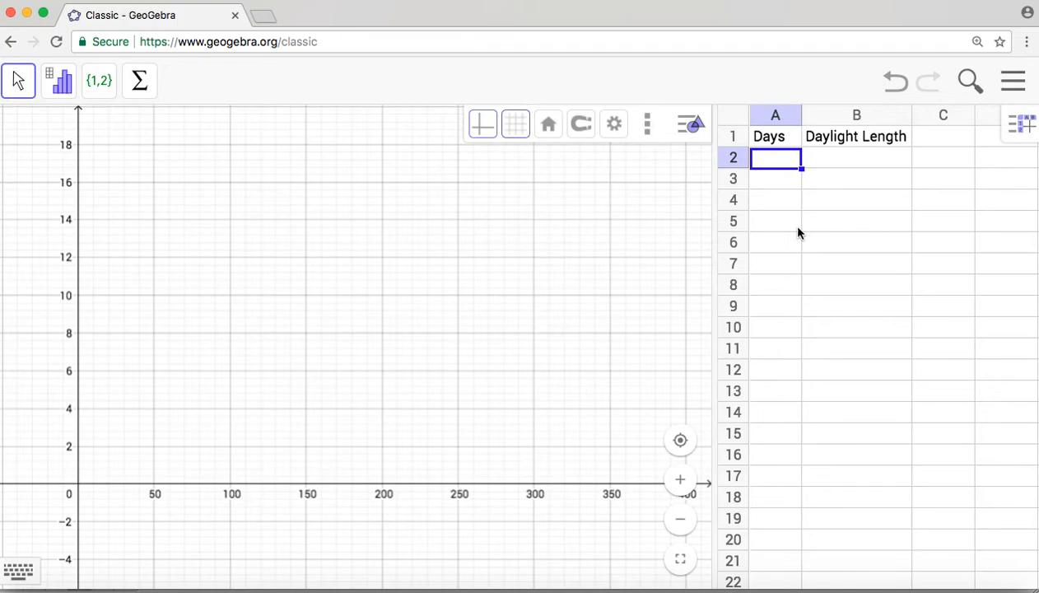
{"action": "key", "text": "super+v"}
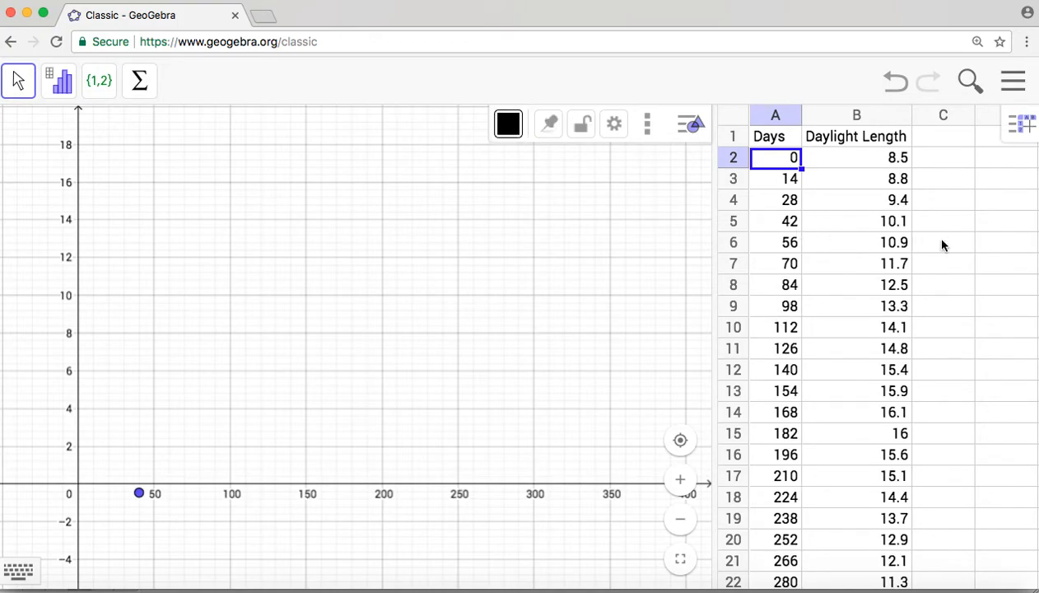
{"action": "left_click", "coordinate": [966, 300]}
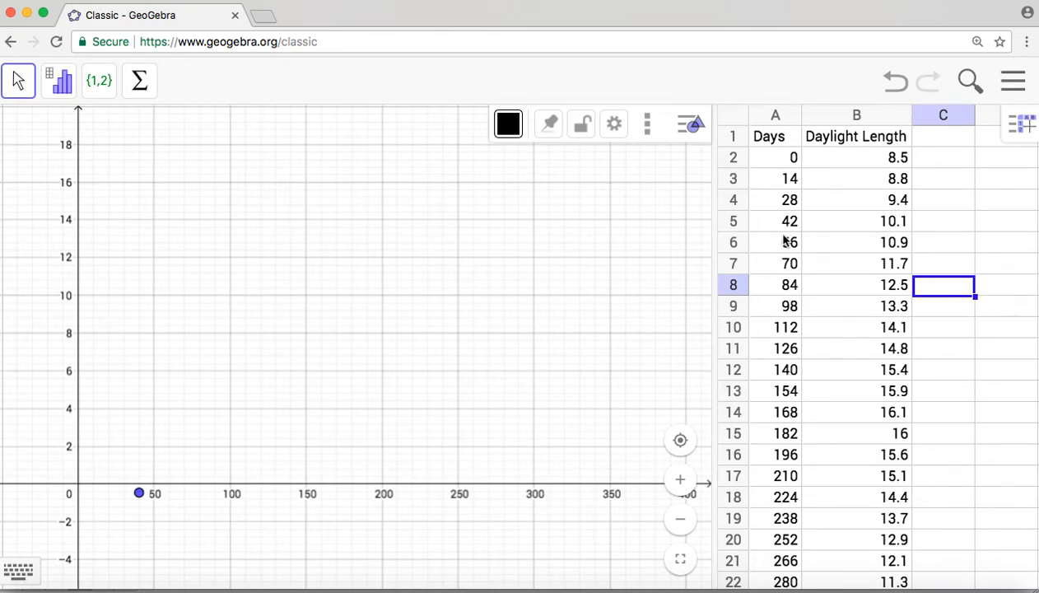
Step: Create a dependent list of points from cells A2:B25, using days as x and daylight length as y
{"action": "left_click", "coordinate": [778, 164]}
{"action": "left_click_drag", "start_coordinate": [778, 165], "coordinate": [856, 539]}
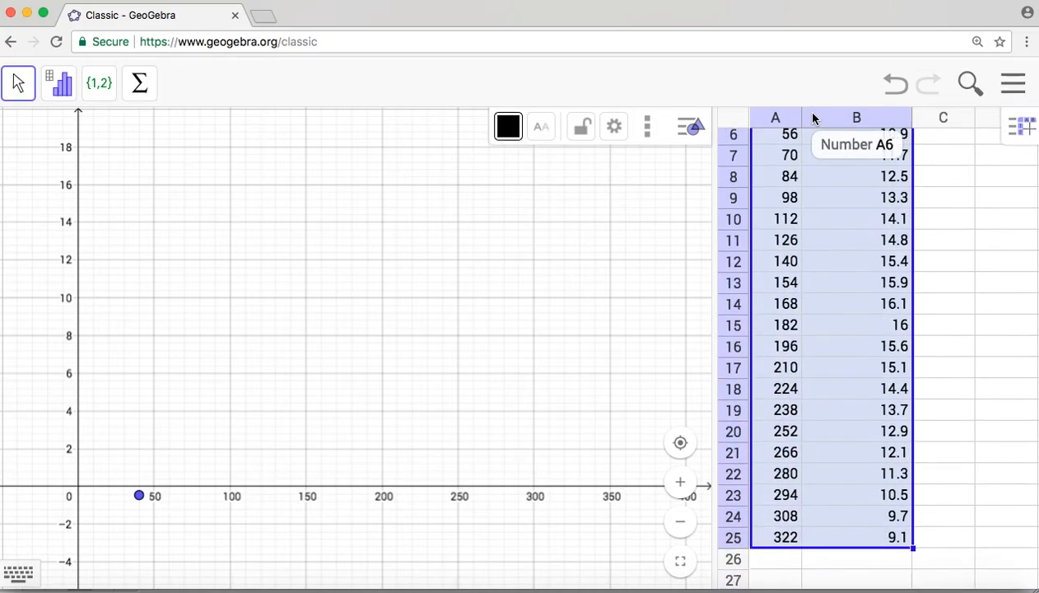
{"action": "scroll", "coordinate": [814, 251], "scroll_direction": "up", "scroll_amount": 3}
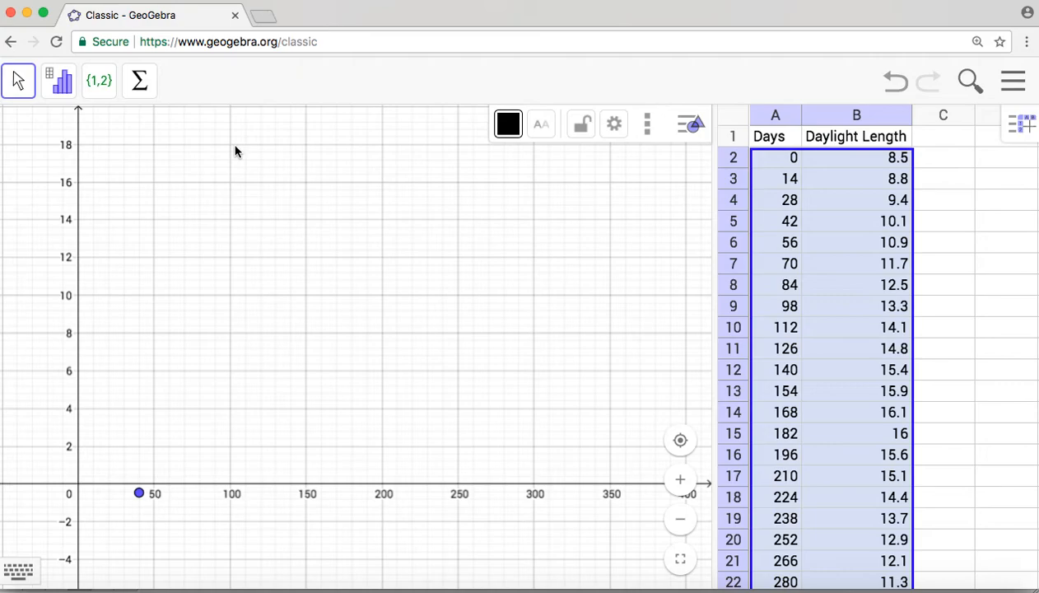
{"action": "left_click", "coordinate": [105, 92]}
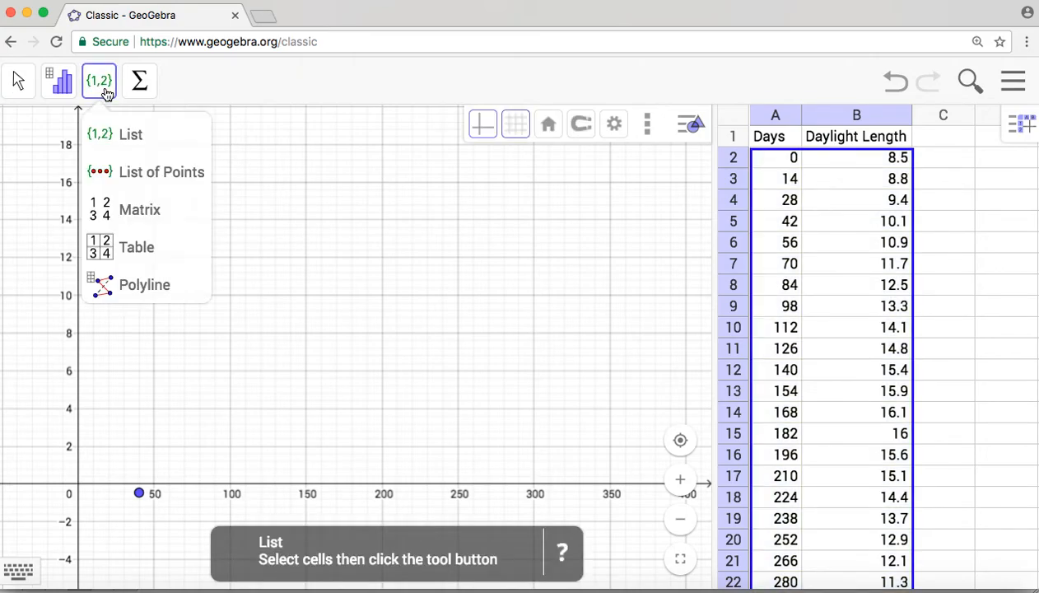
{"action": "left_click", "coordinate": [130, 176]}
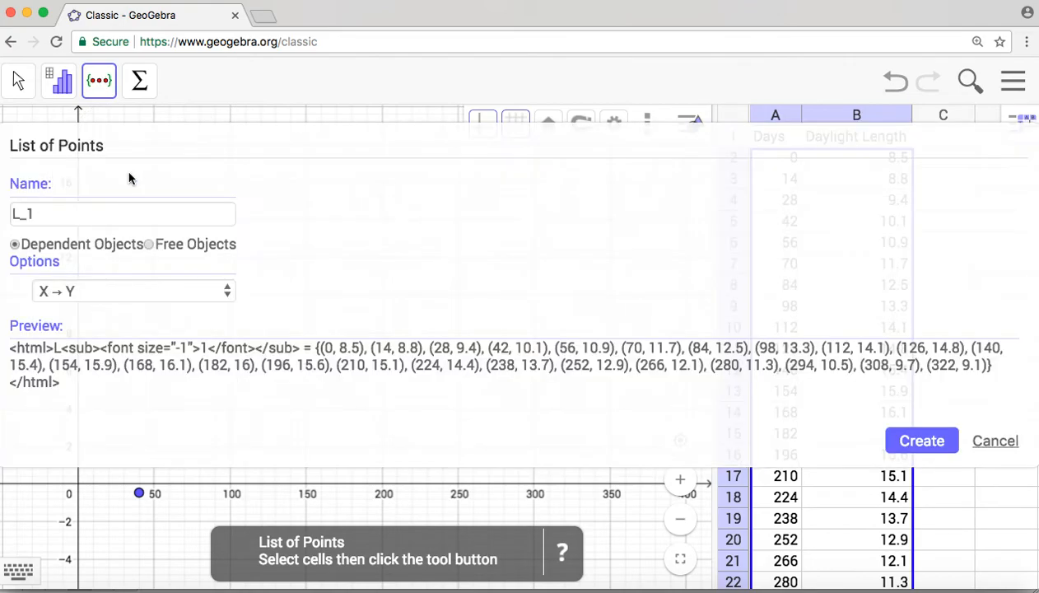
{"action": "left_click", "coordinate": [912, 442]}
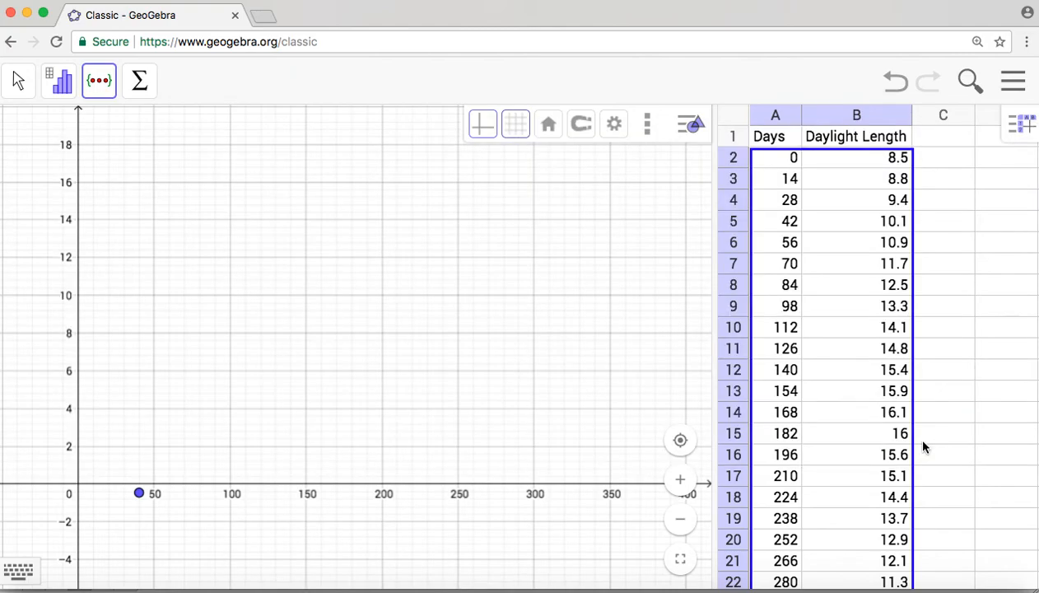